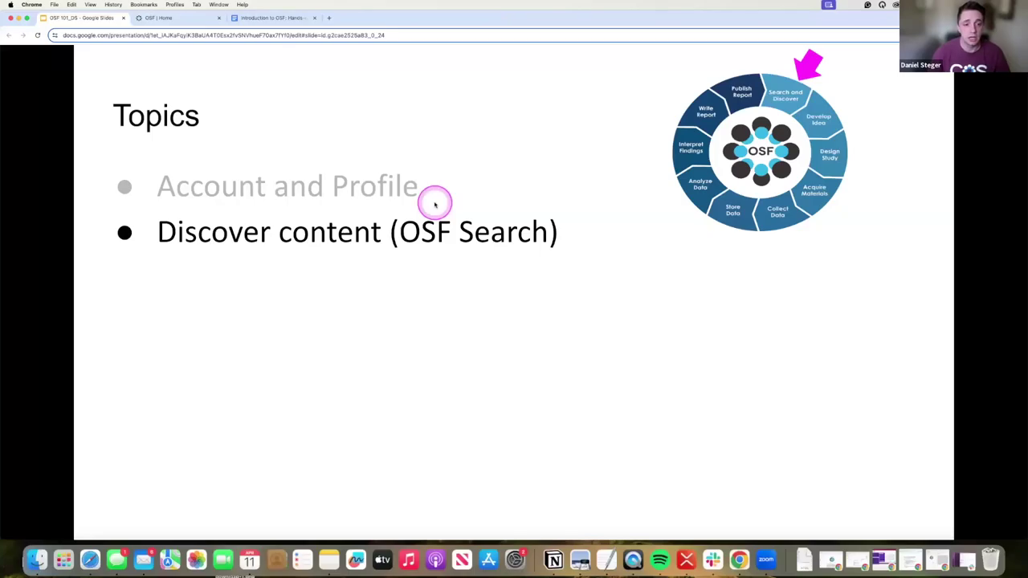
Step: Go from the OSF Home dashboard to the OSF Search page
click(137, 41)
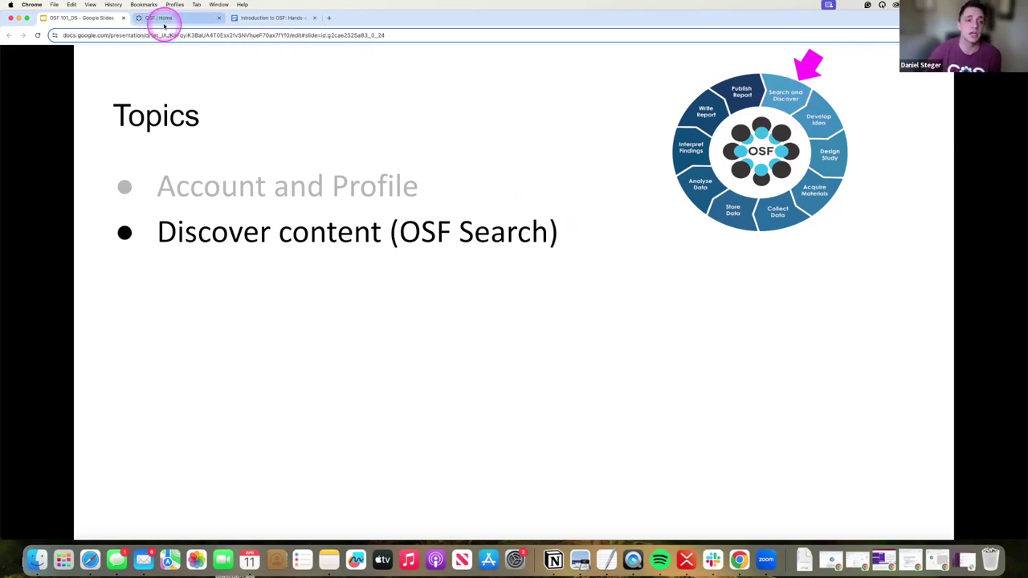
click(157, 19)
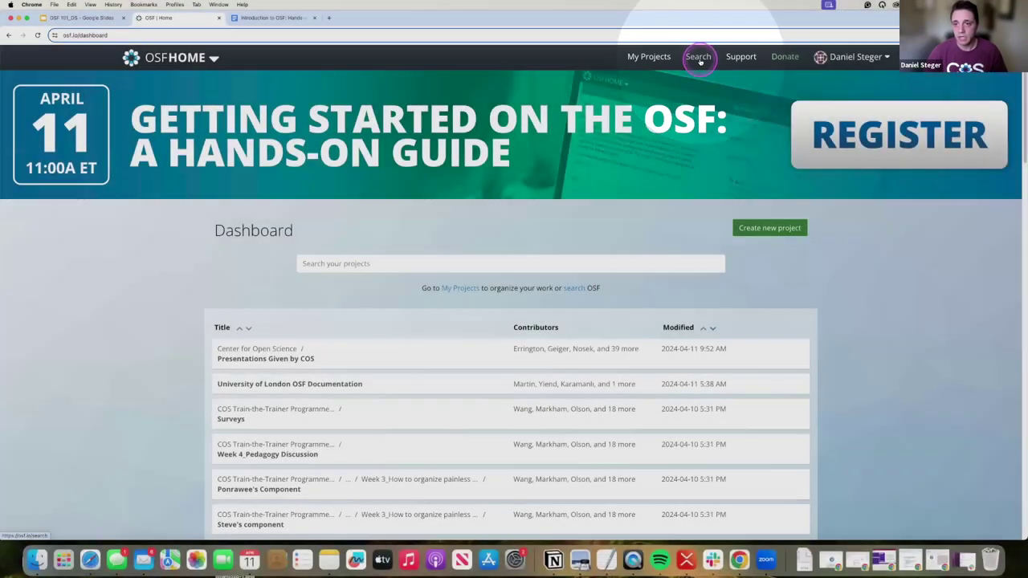
click(699, 58)
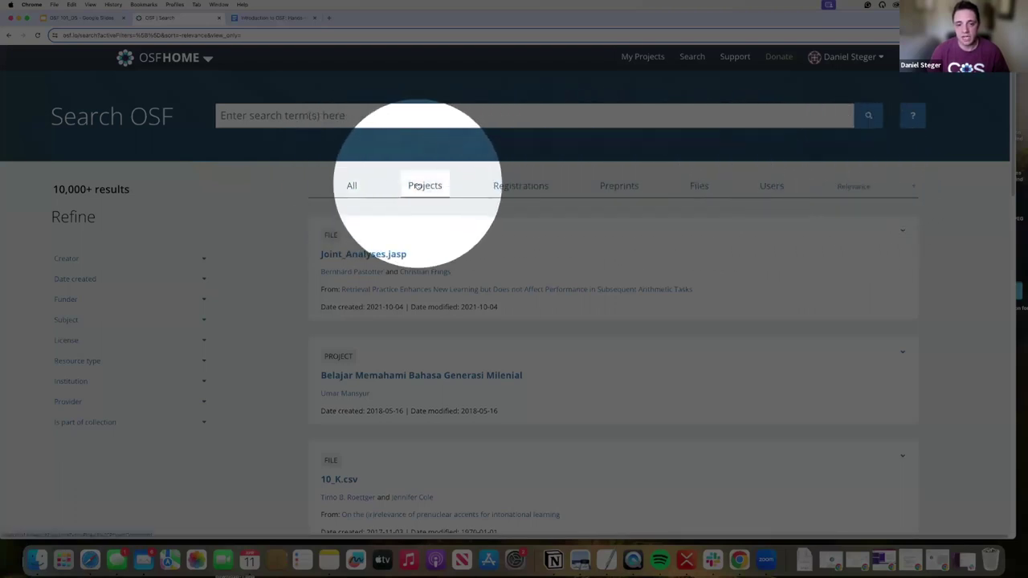
key(Escape)
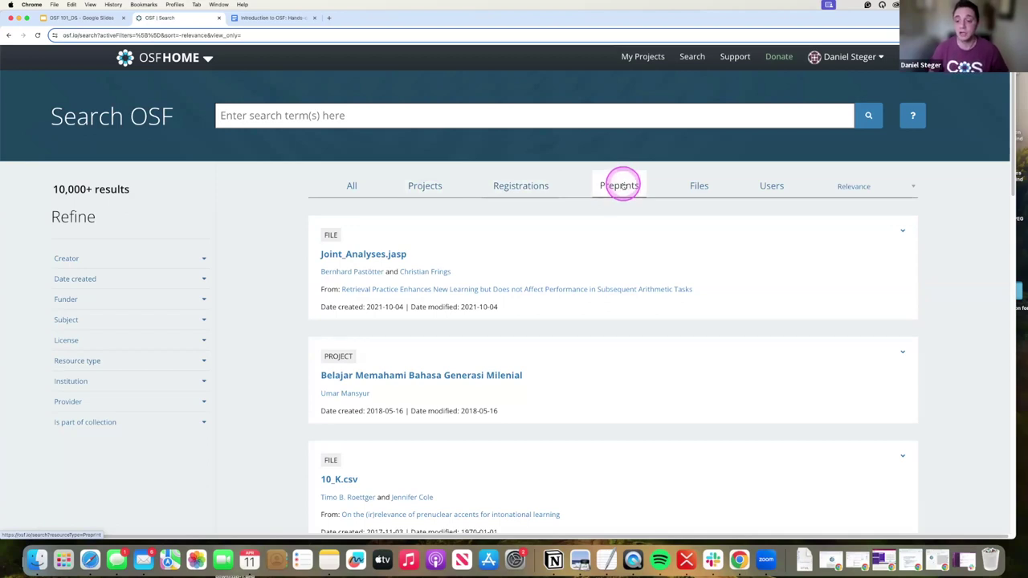
Step: Review the Preprints and Users result categories, then limit results to Projects
click(623, 186)
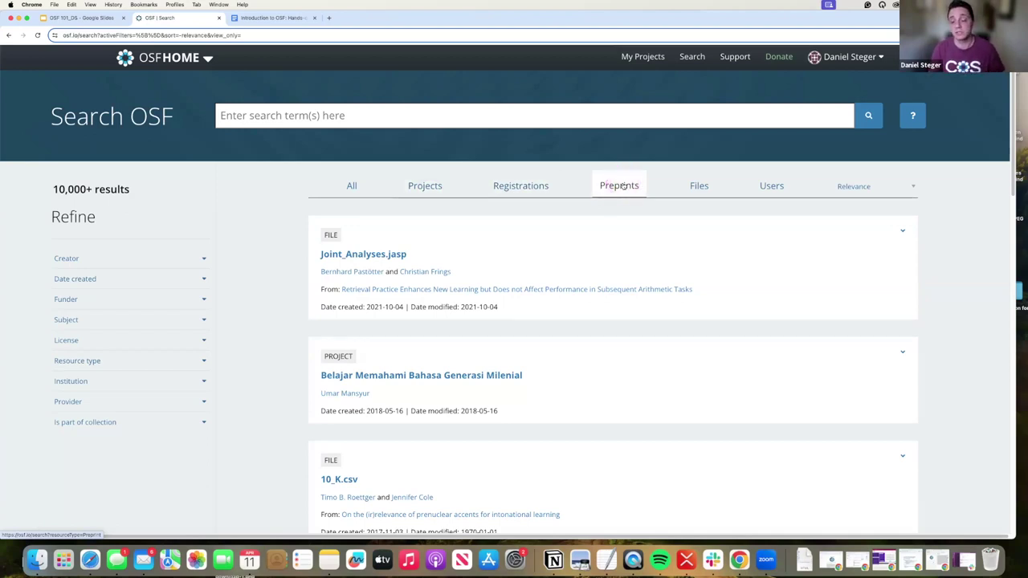
click(786, 193)
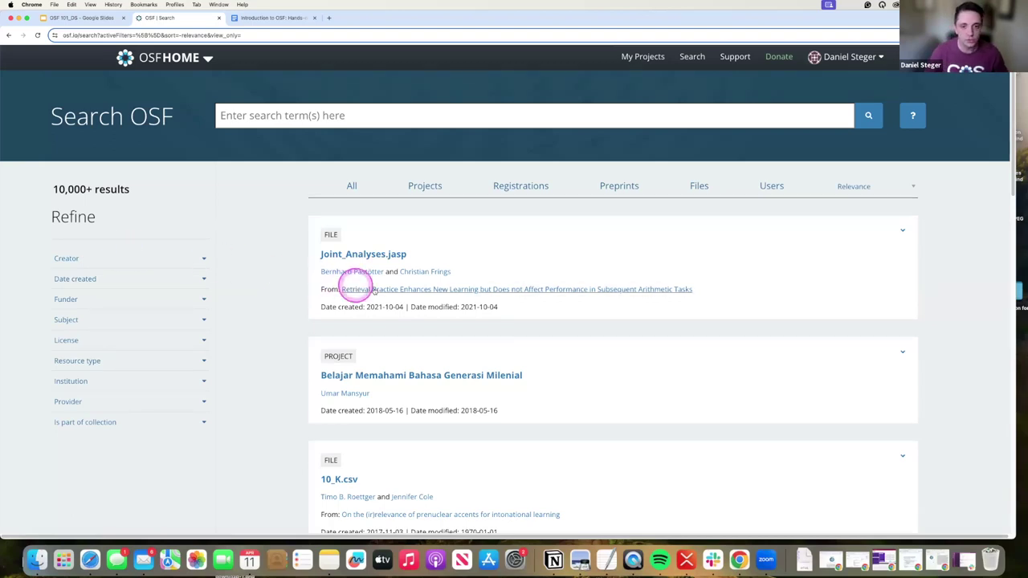
click(423, 187)
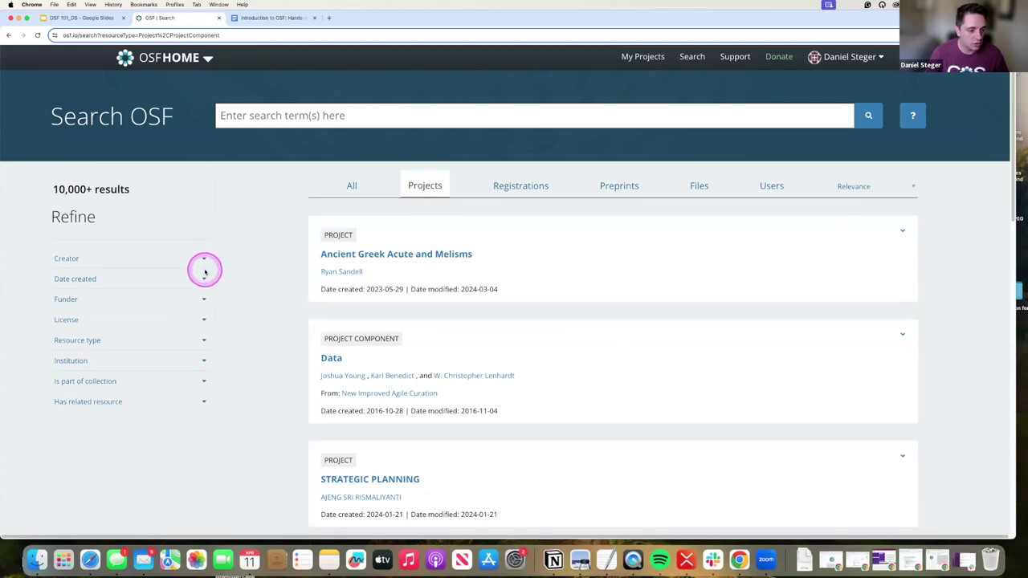
Step: Expand the Funder filter and browse funders like National Science Foundation (38) and Wellcome Trust (28)
click(203, 300)
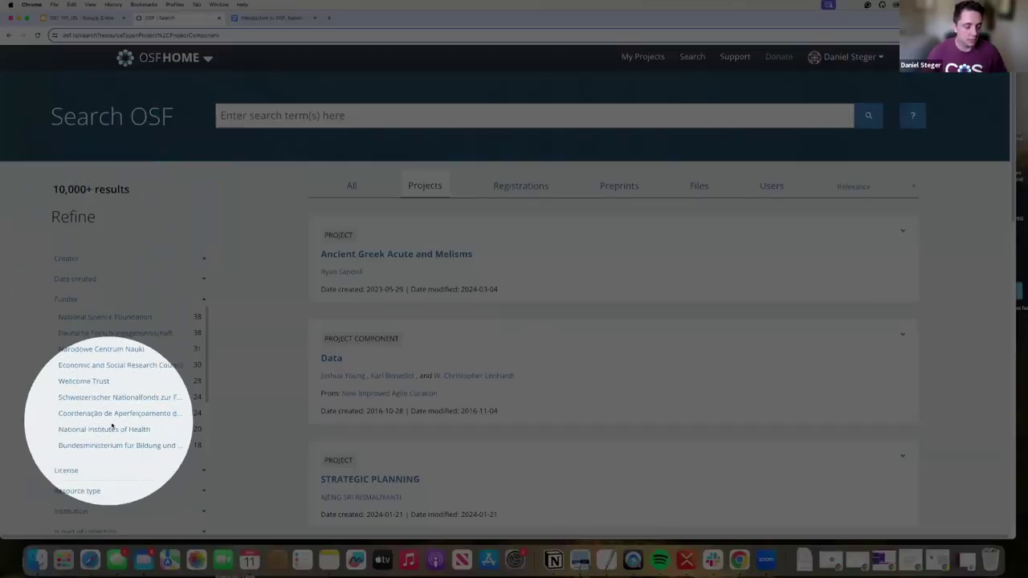
scroll(121, 401, down, 1)
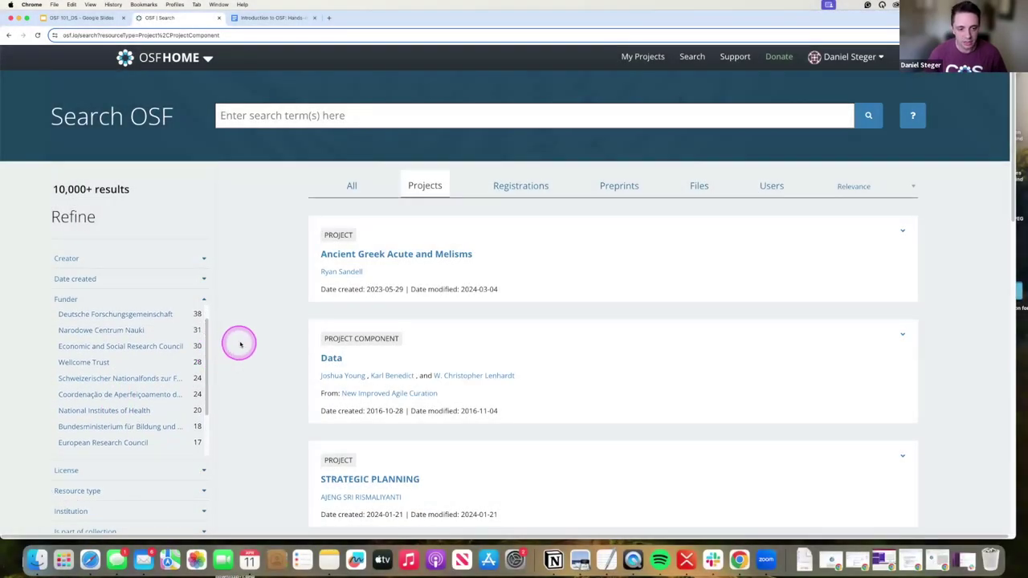
scroll(238, 339, down, 2)
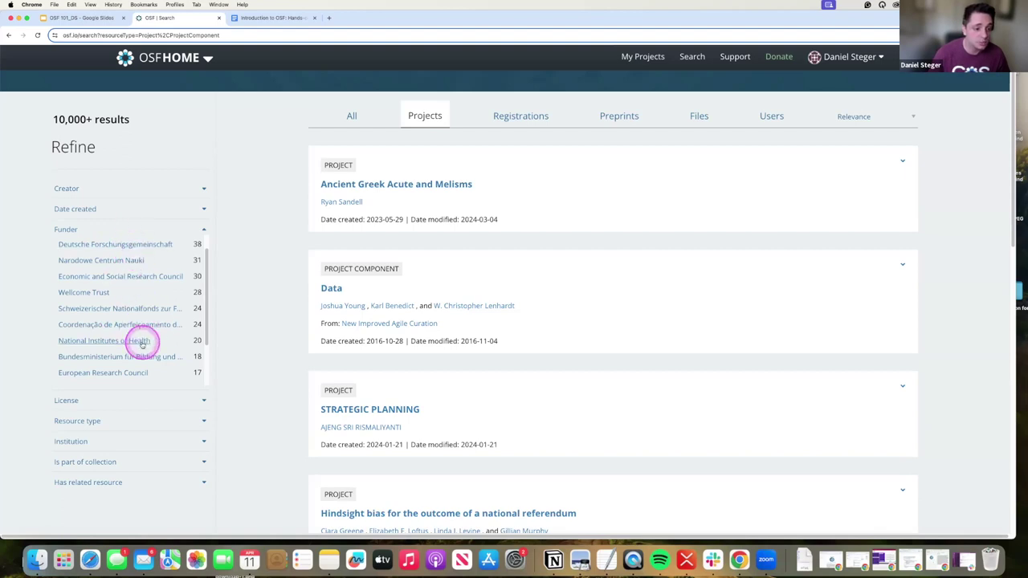
scroll(143, 342, up, 1)
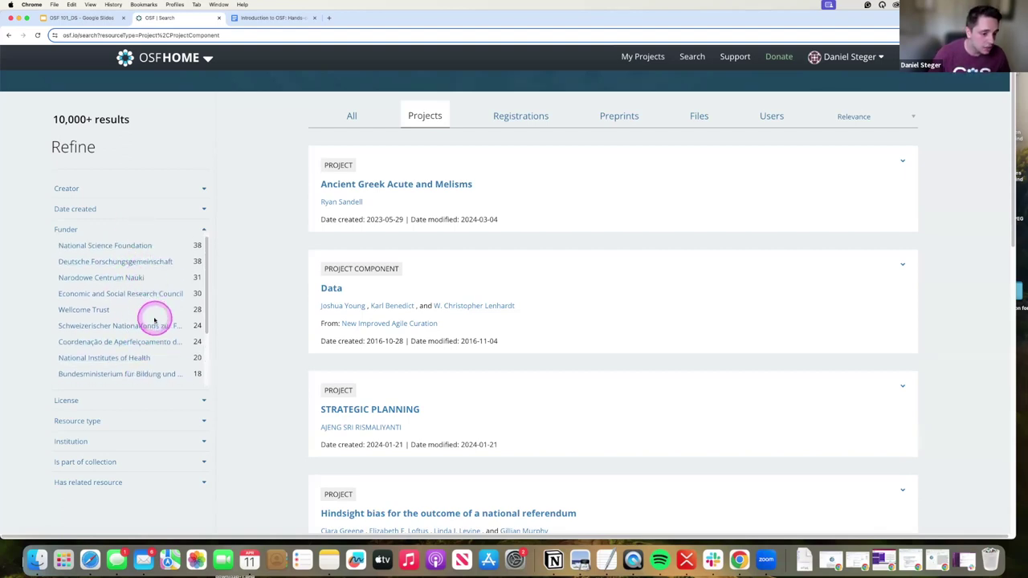
scroll(155, 321, down, 3)
scroll(155, 321, down, 1)
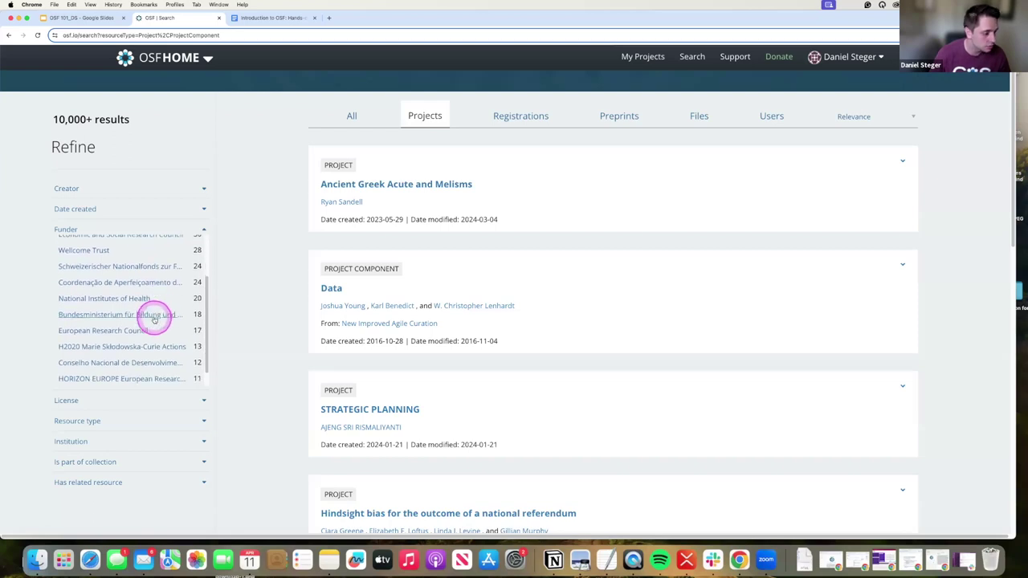
scroll(155, 321, up, 4)
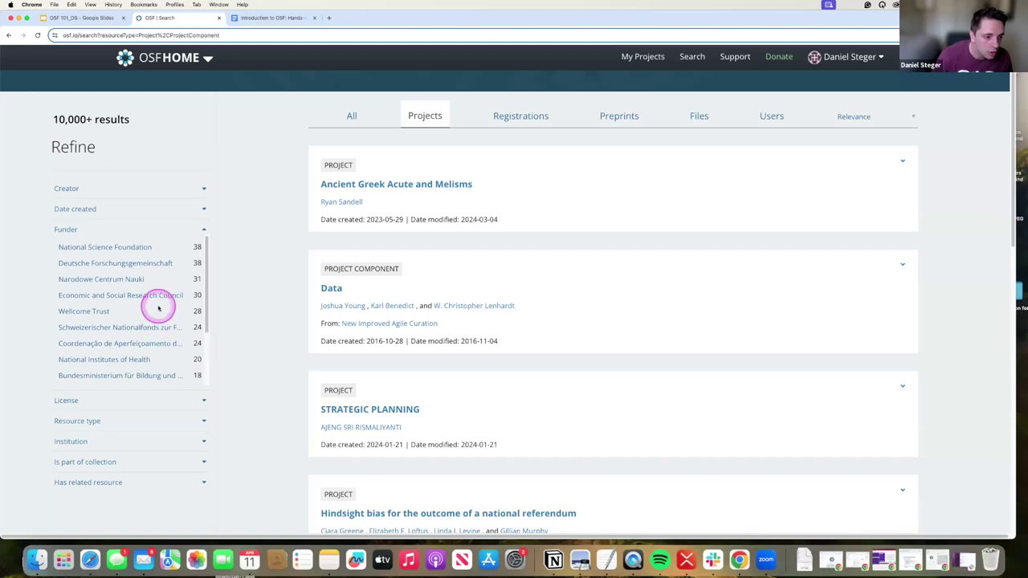
scroll(164, 301, up, 3)
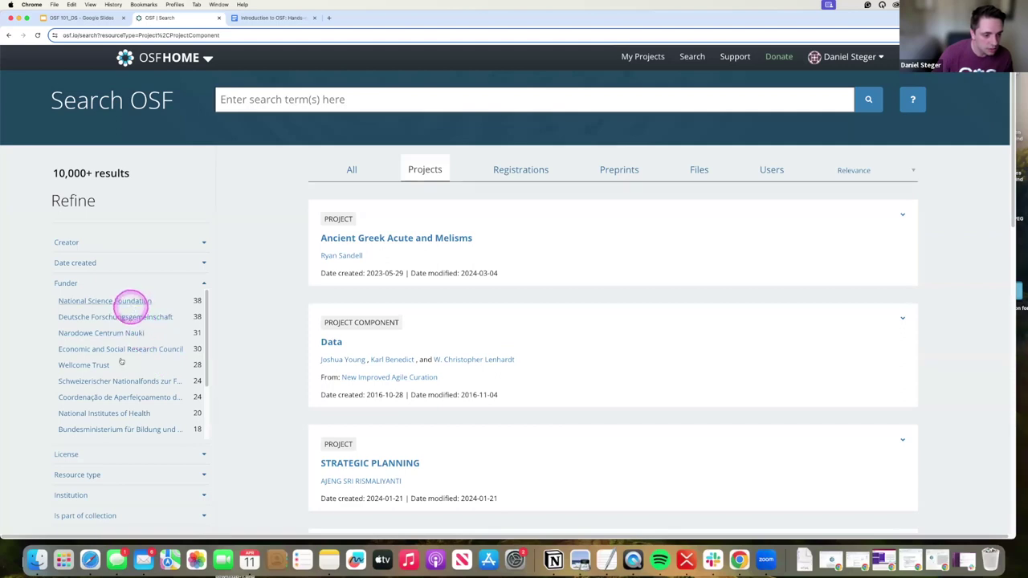
Step: Keep only projects funded by National Institutes of Health, narrowing results to 20
click(115, 414)
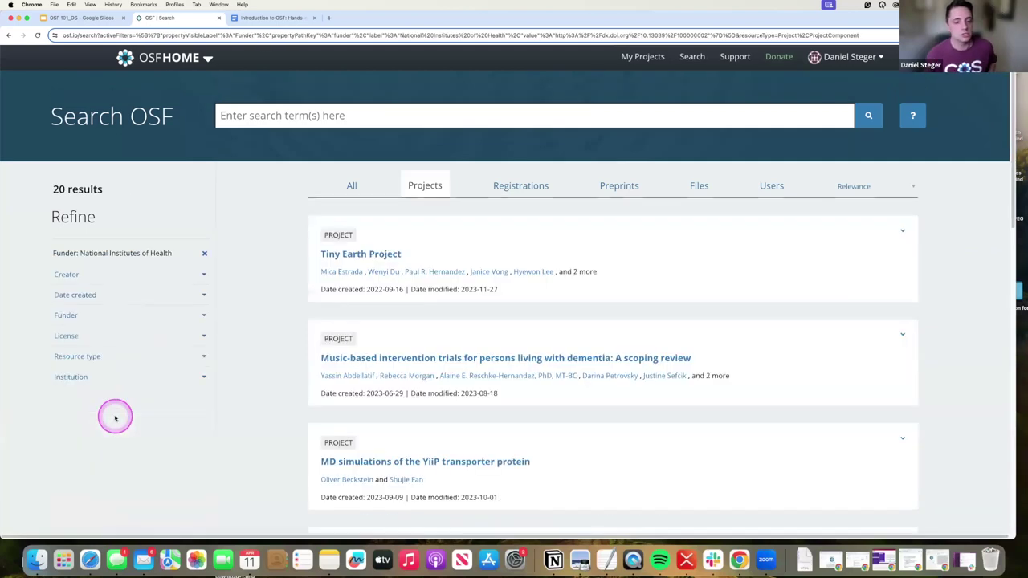
drag(47, 190, 101, 191)
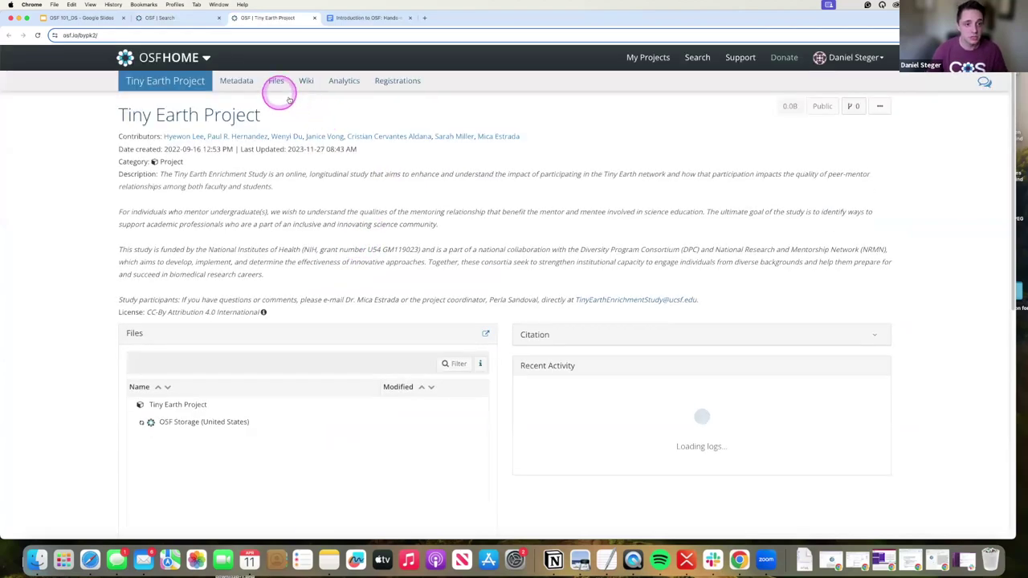
Step: Open the Tiny Earth Project's Metadata page and review its National Institutes of Health funding details
click(237, 82)
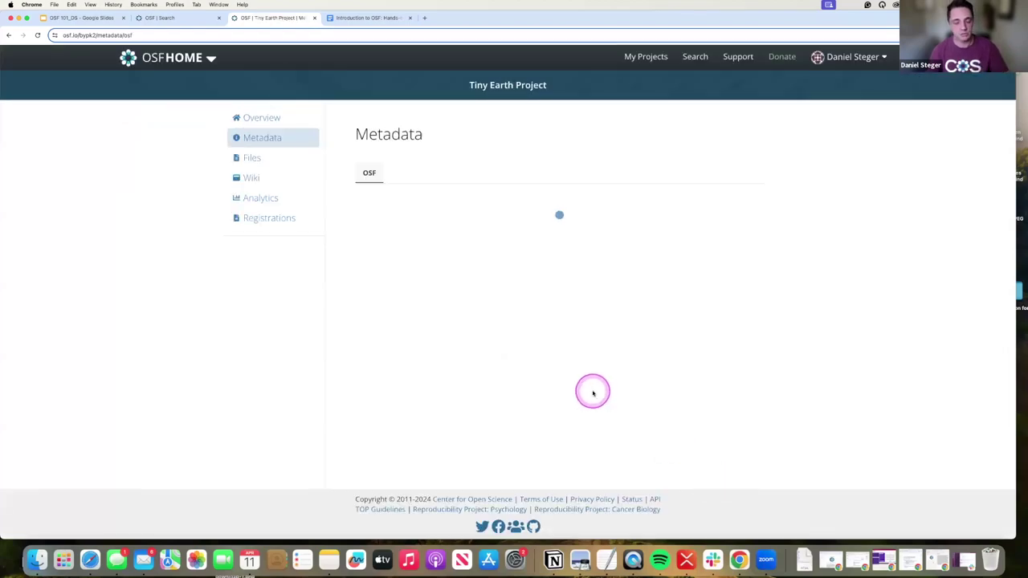
scroll(437, 363, down, 2)
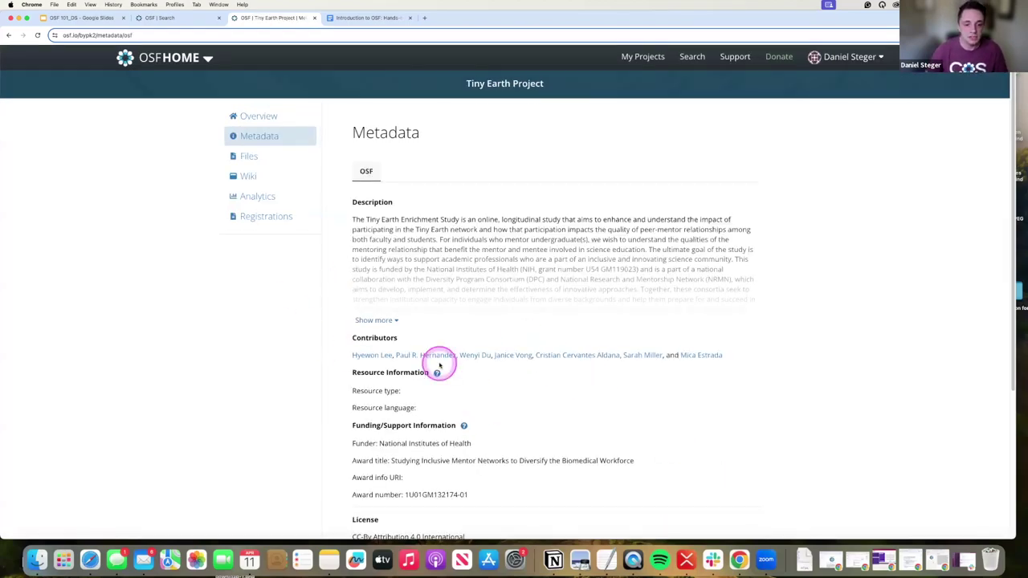
scroll(439, 365, down, 4)
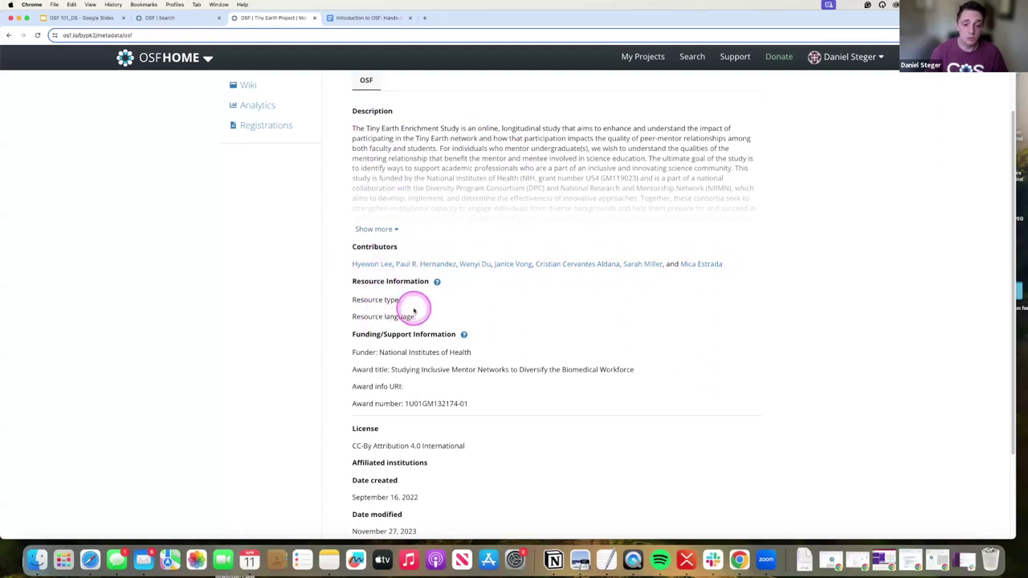
key(ctrl+alt+s)
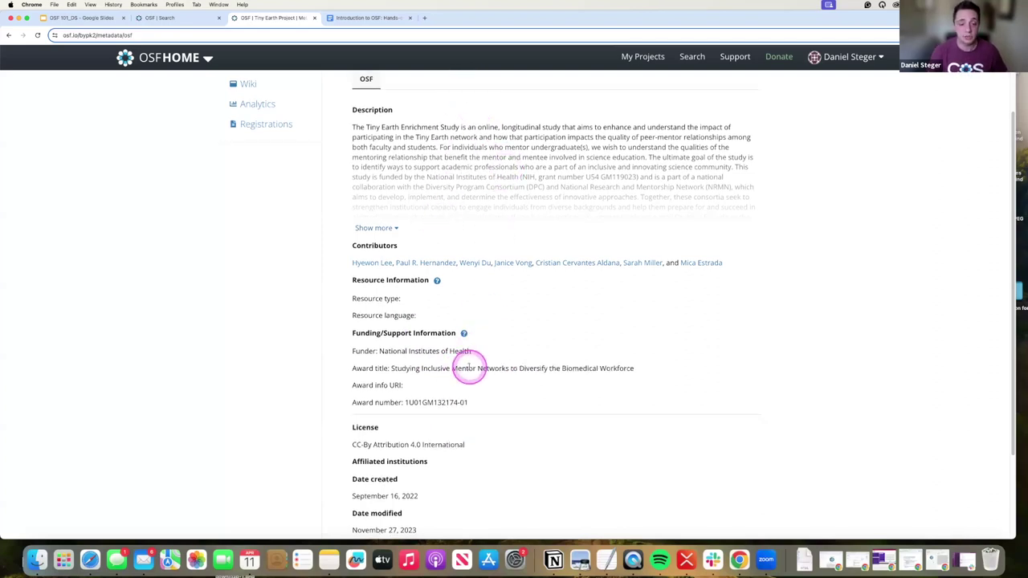
scroll(433, 366, down, 1)
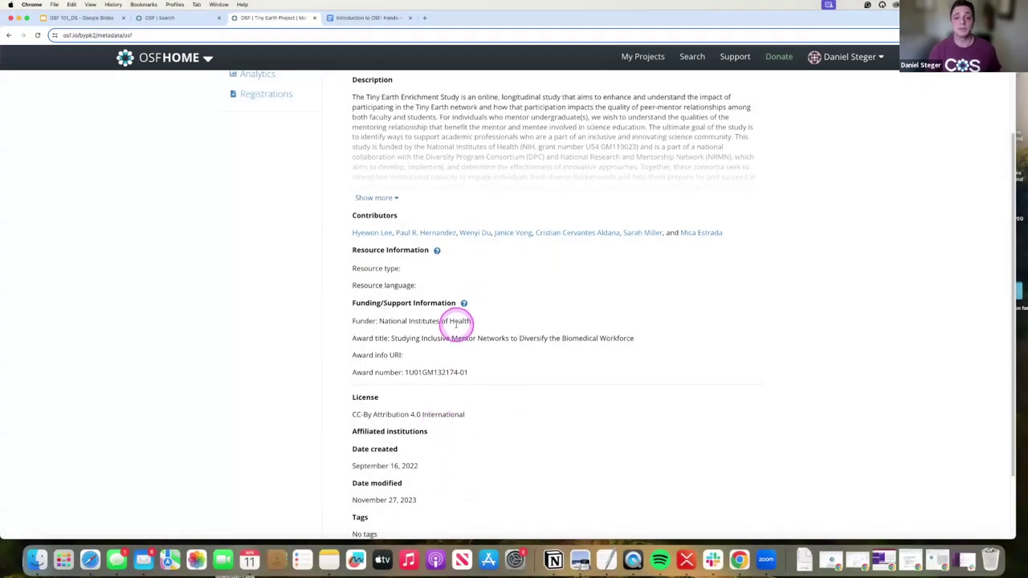
scroll(456, 324, up, 1)
scroll(455, 324, up, 5)
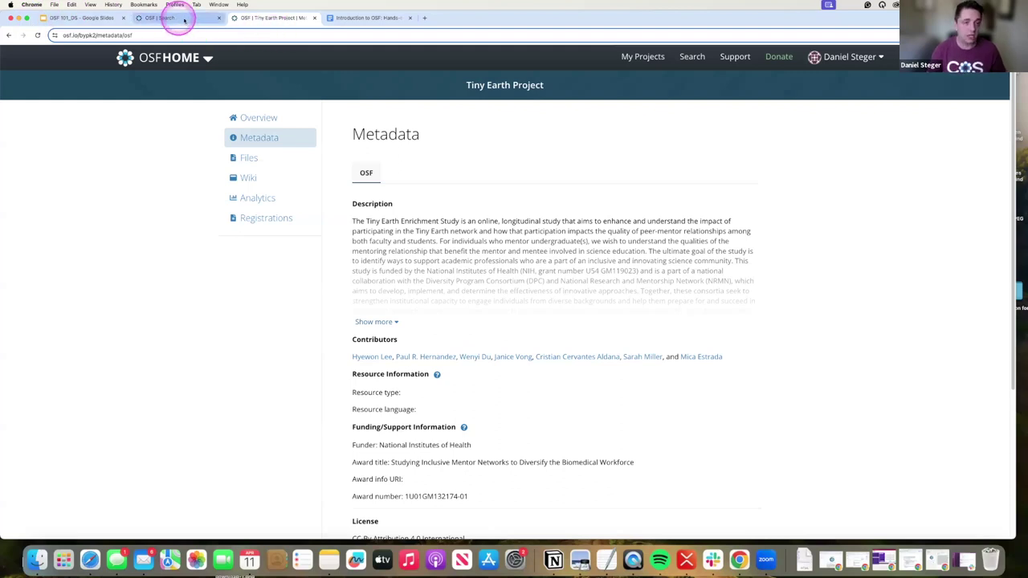
Step: Close the Tiny Earth Project page and remove the National Institutes of Health funder filter
click(314, 17)
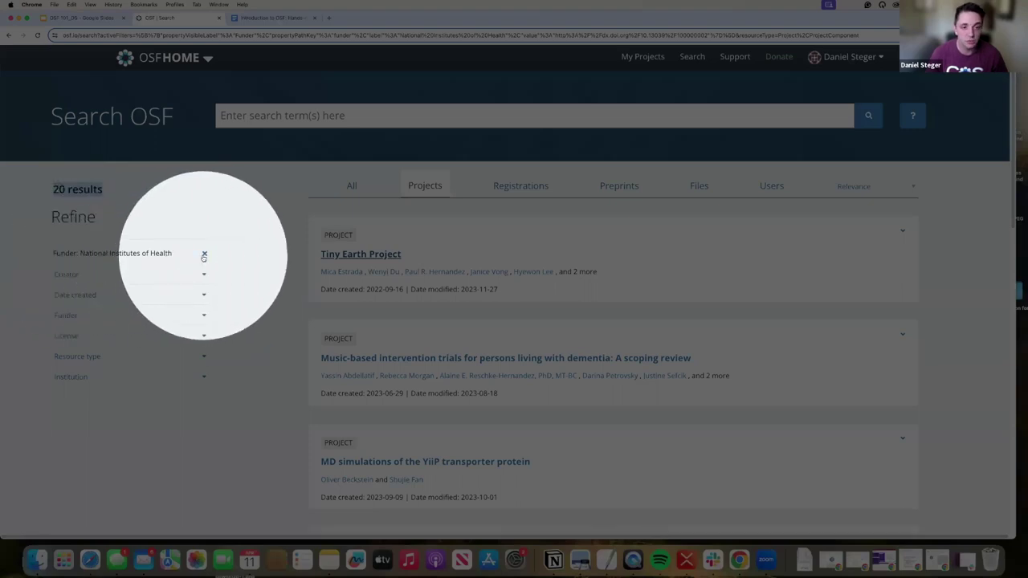
click(205, 255)
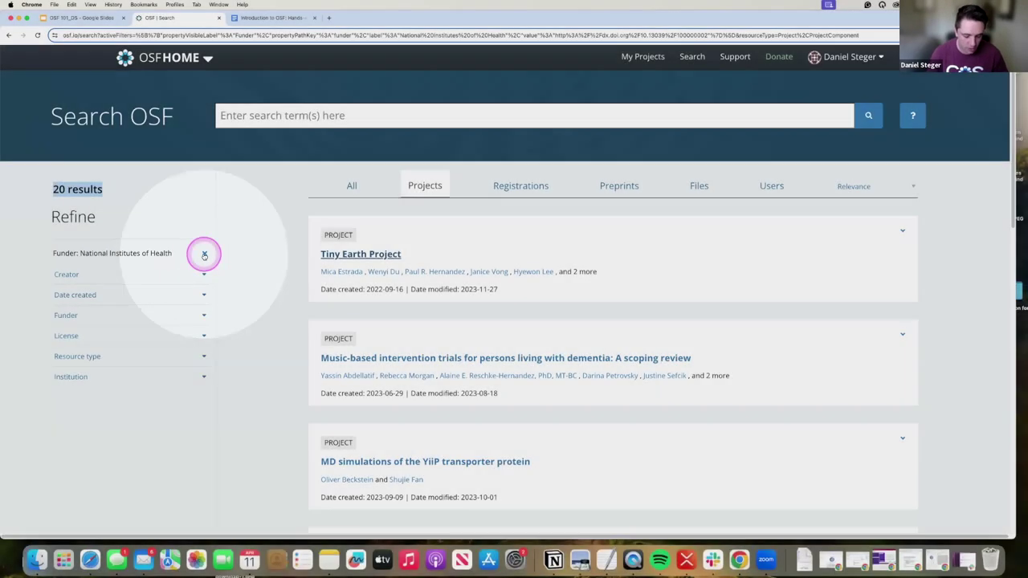
click(204, 255)
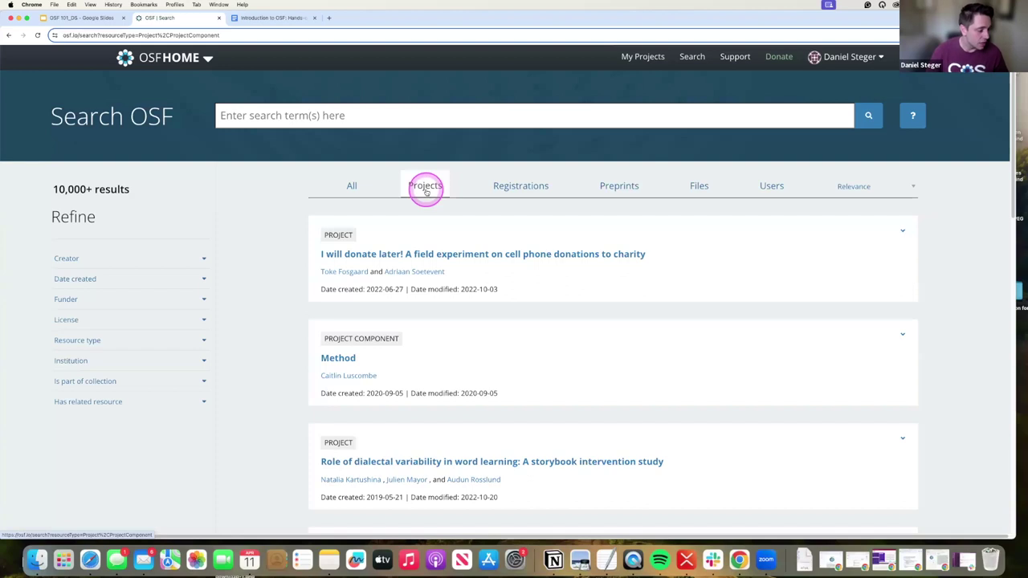
Step: Show registrations only, filtered to the Psychology and Clinical Psychology subjects
click(523, 189)
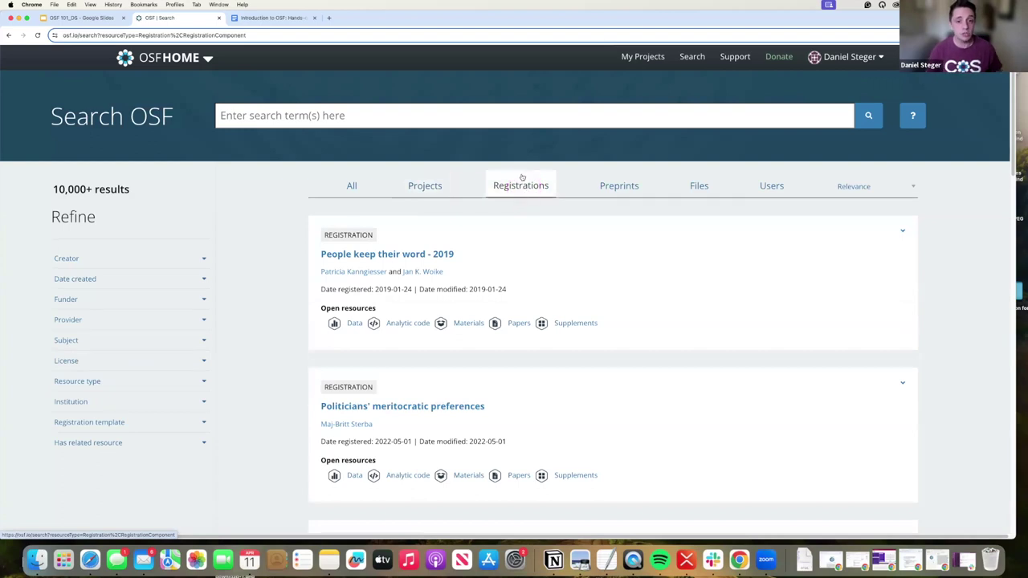
click(524, 186)
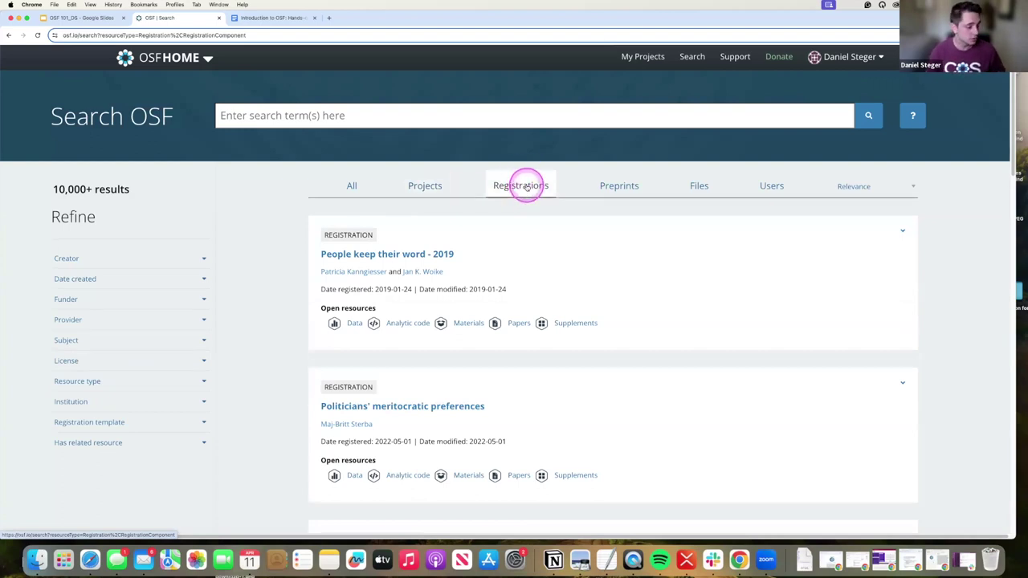
click(201, 344)
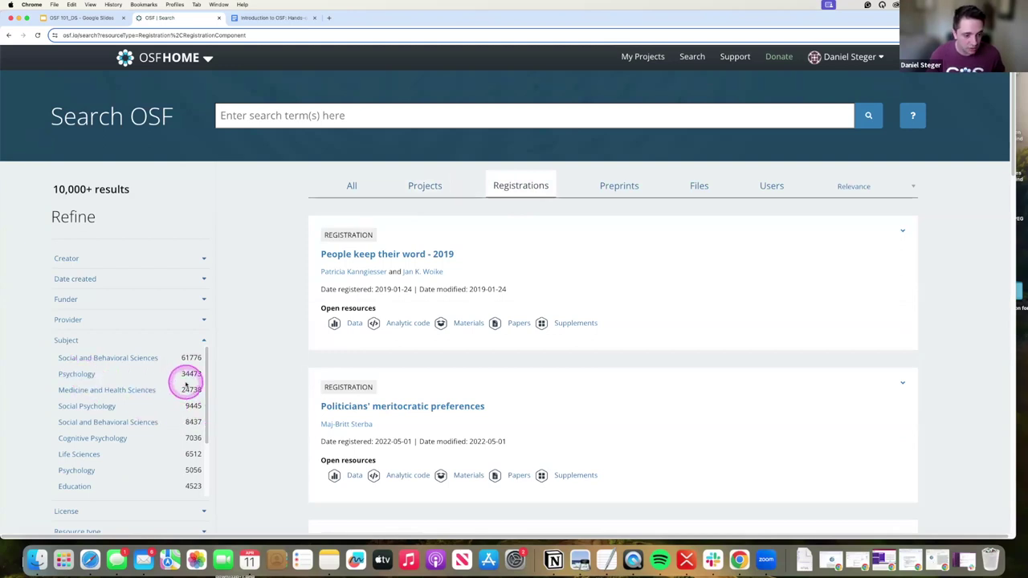
click(80, 374)
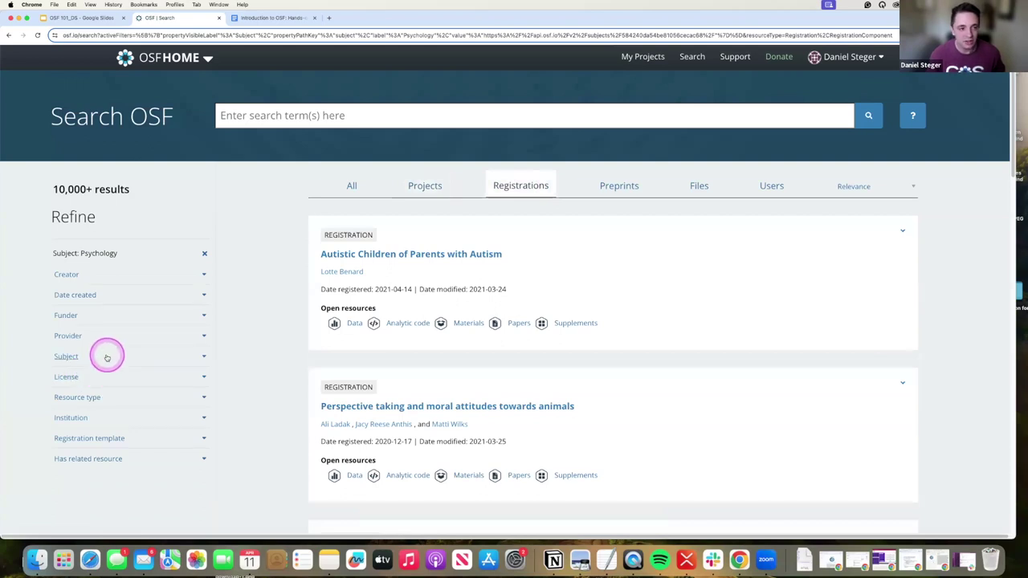
click(203, 359)
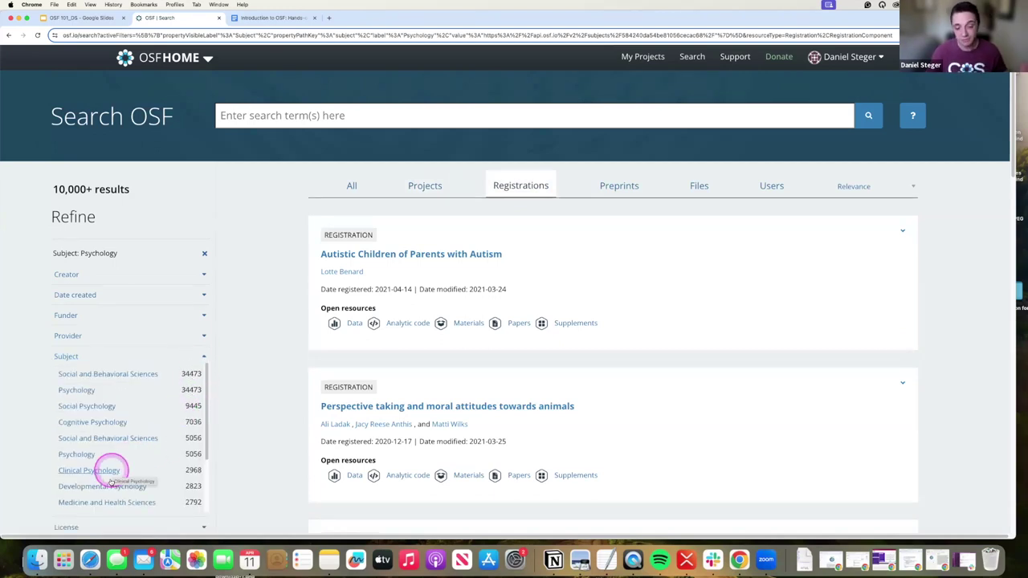
click(111, 470)
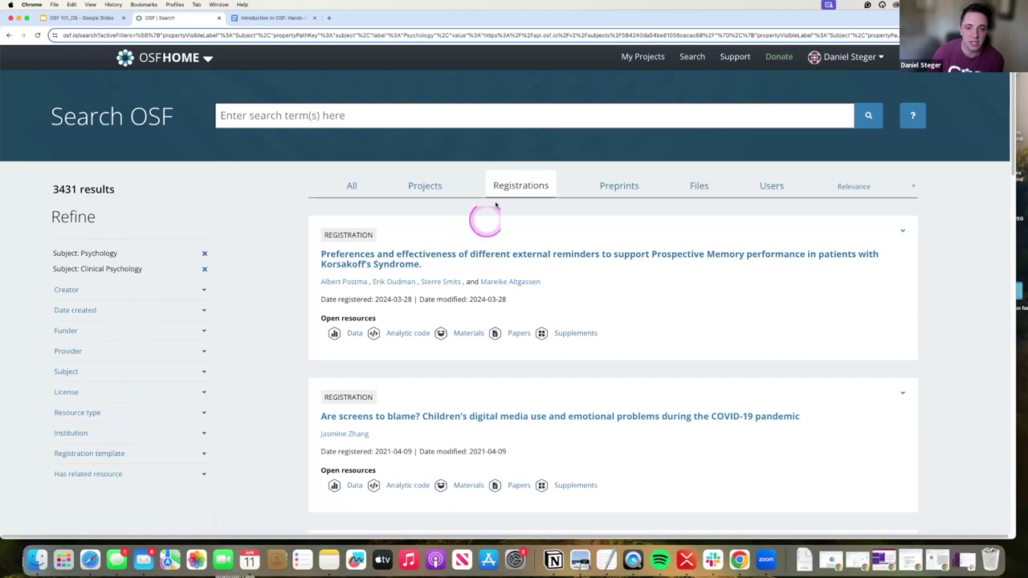
Step: Search the filtered registrations for 'autism', returning 129 results
click(374, 109)
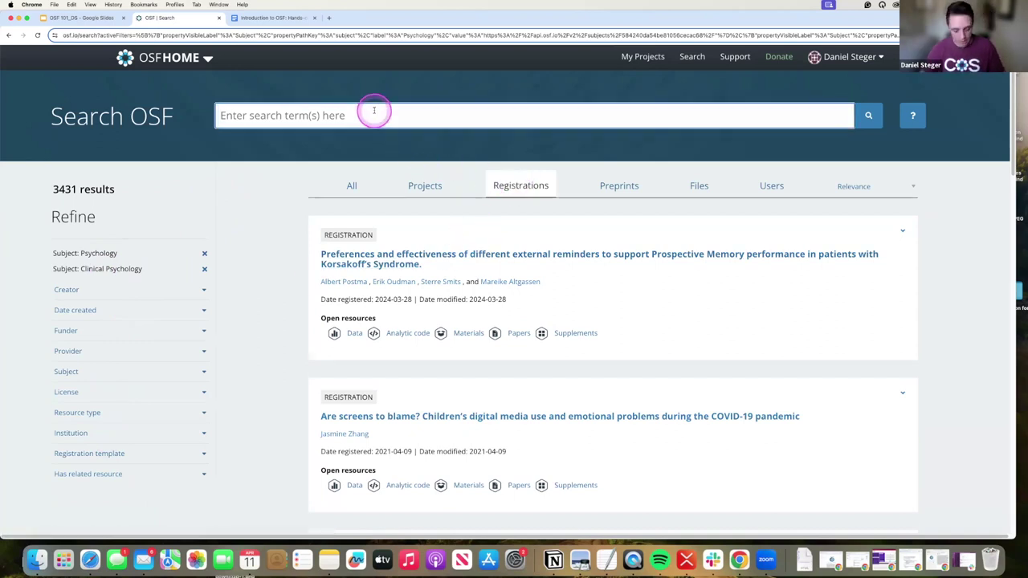
text(autism)
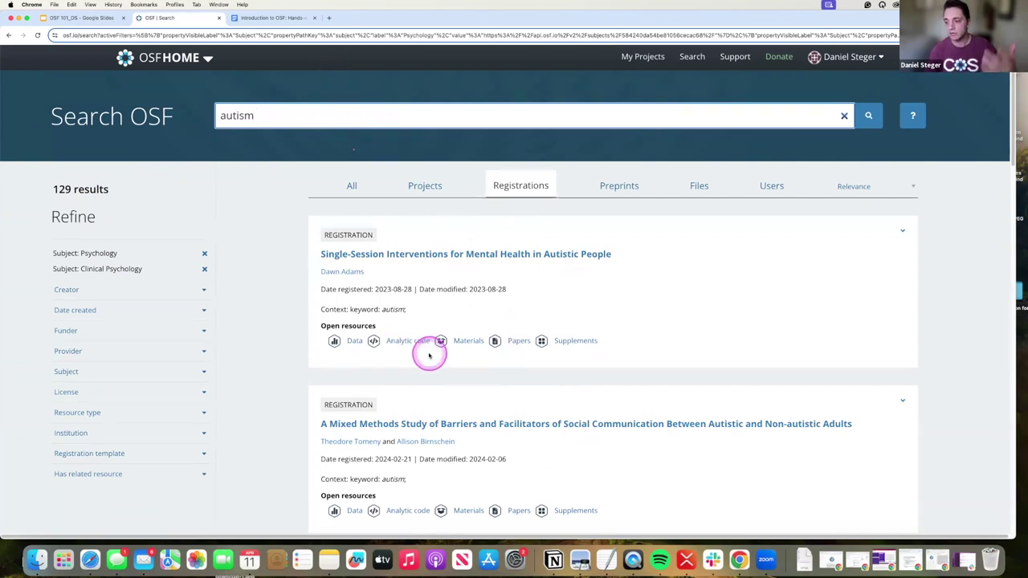
click(371, 36)
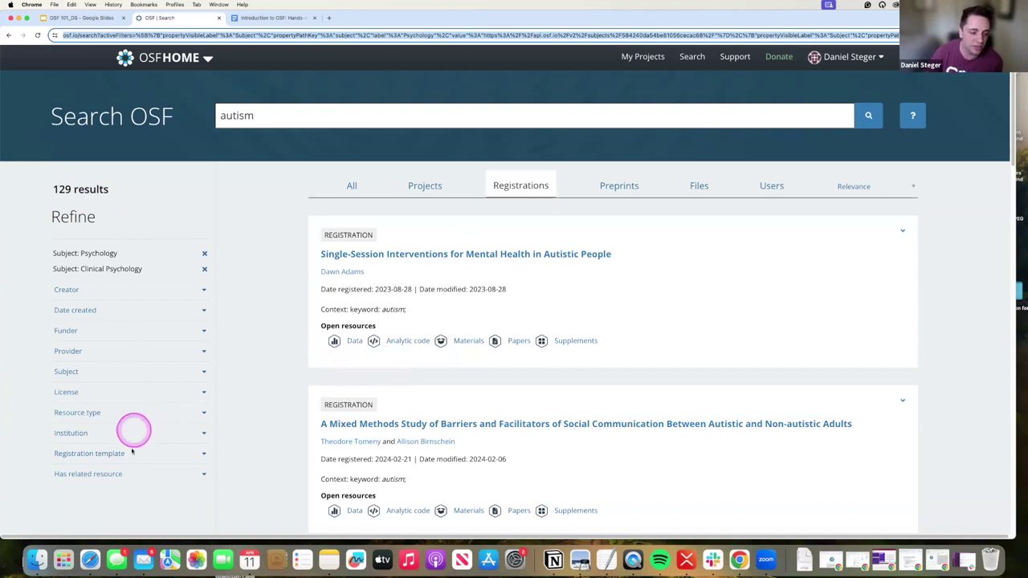
Step: Drop both subject filters and view related-resource counts: Data 8, Papers 6, Analytic code 5, Materials 4
click(204, 269)
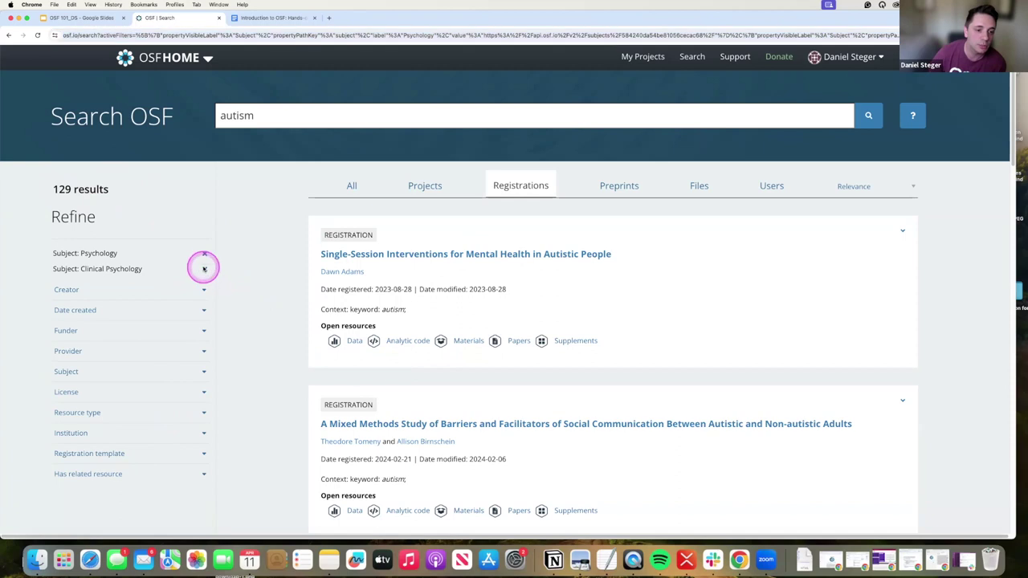
click(204, 253)
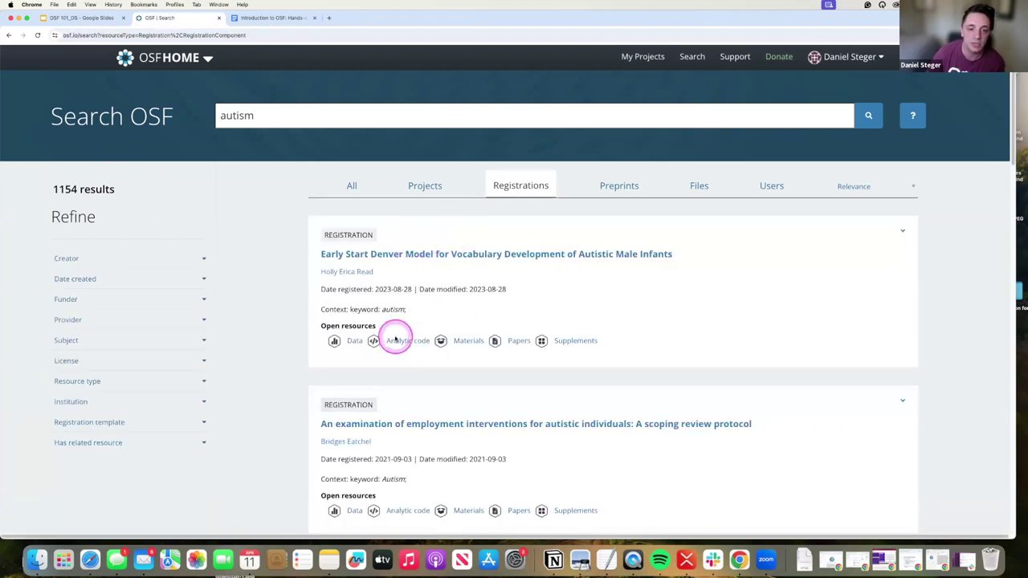
click(184, 444)
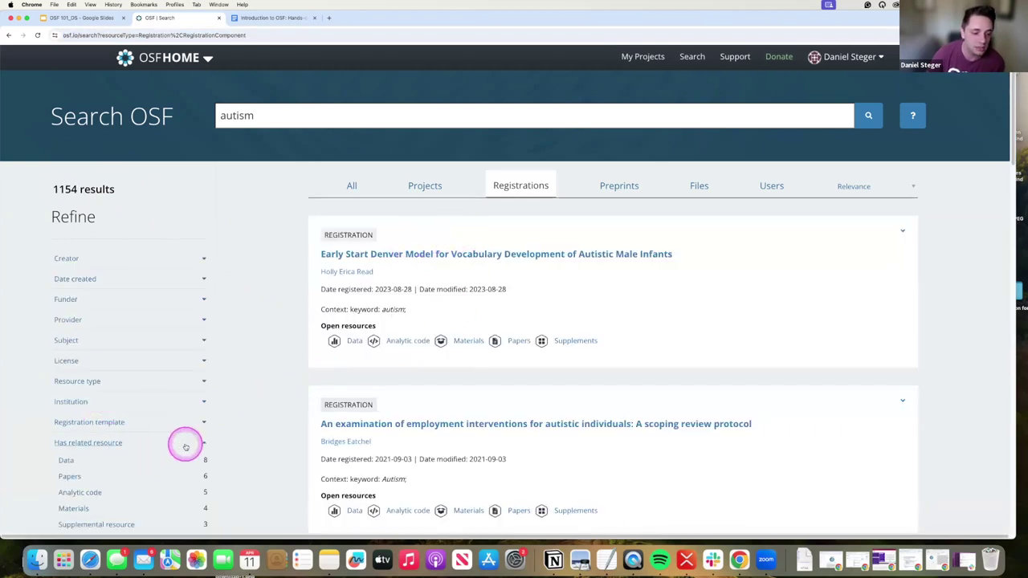
scroll(454, 346, down, 5)
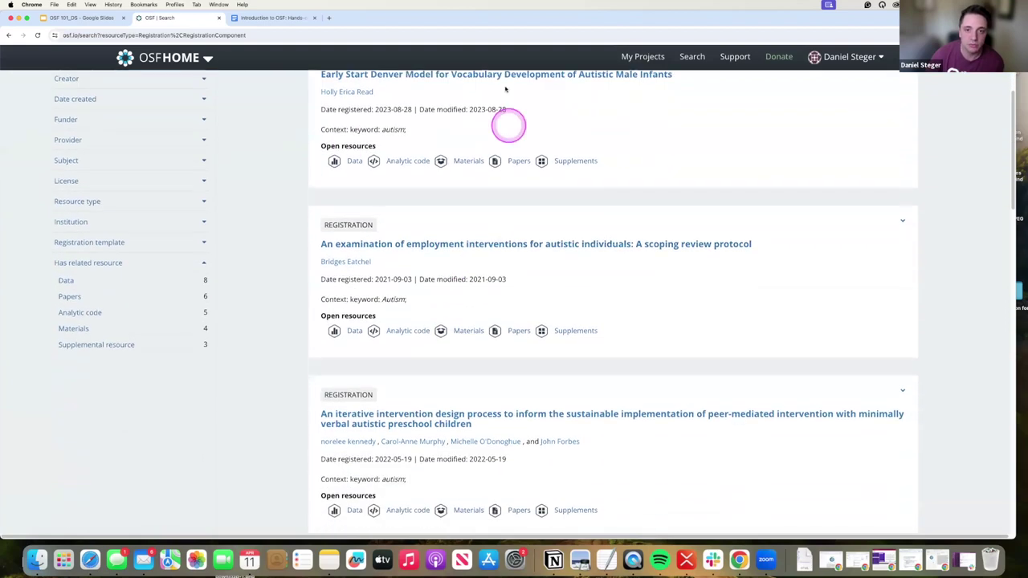
scroll(487, 353, up, 1)
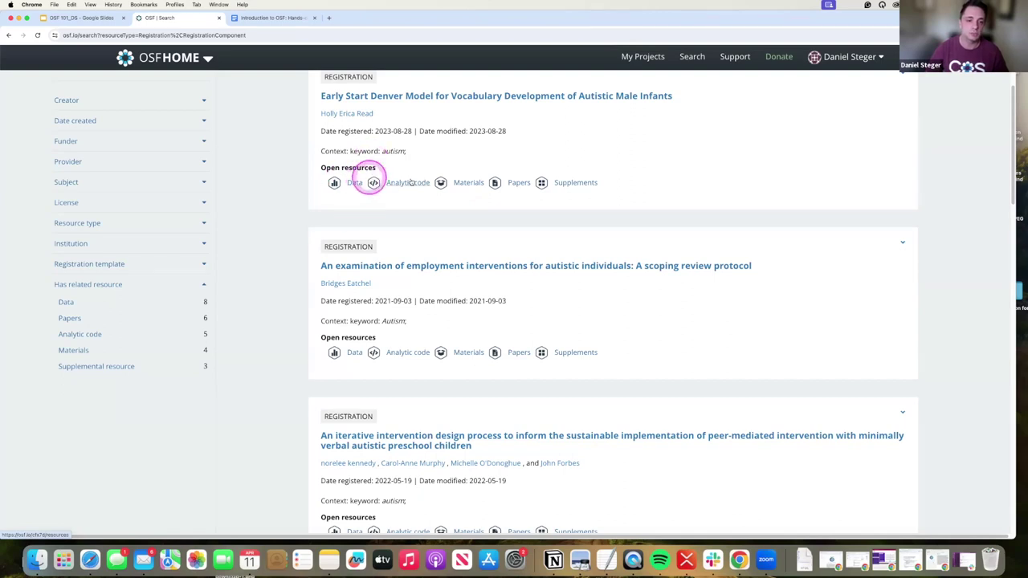
Step: Apply the Has related resource: Data filter, leaving 8 autism registrations
click(71, 302)
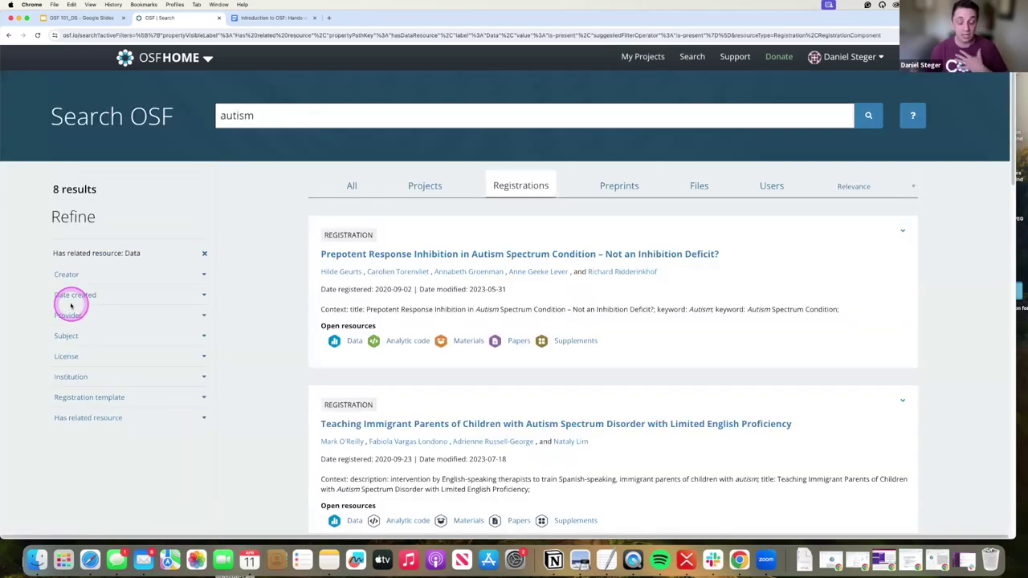